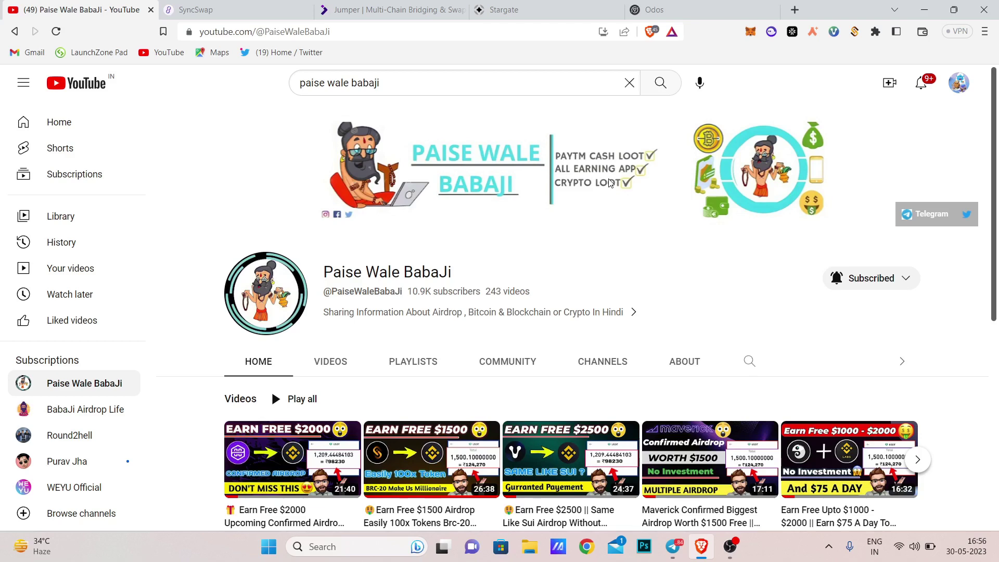
Connect the Ethereum wallet to SyncSwap, approve adding the zkSync network in MetaMask, and switch to it
key("ctrl+Tab")
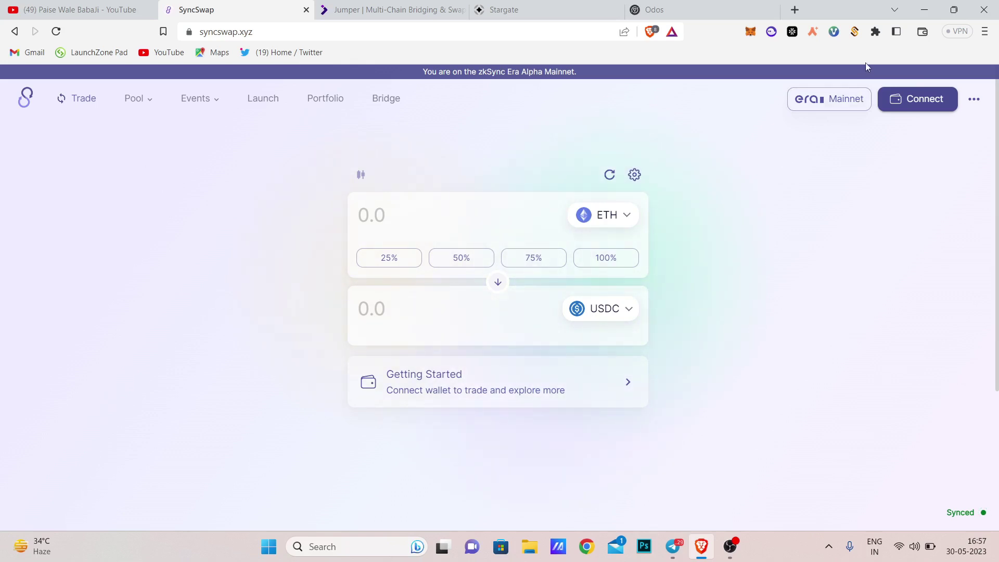
left_click(914, 103)
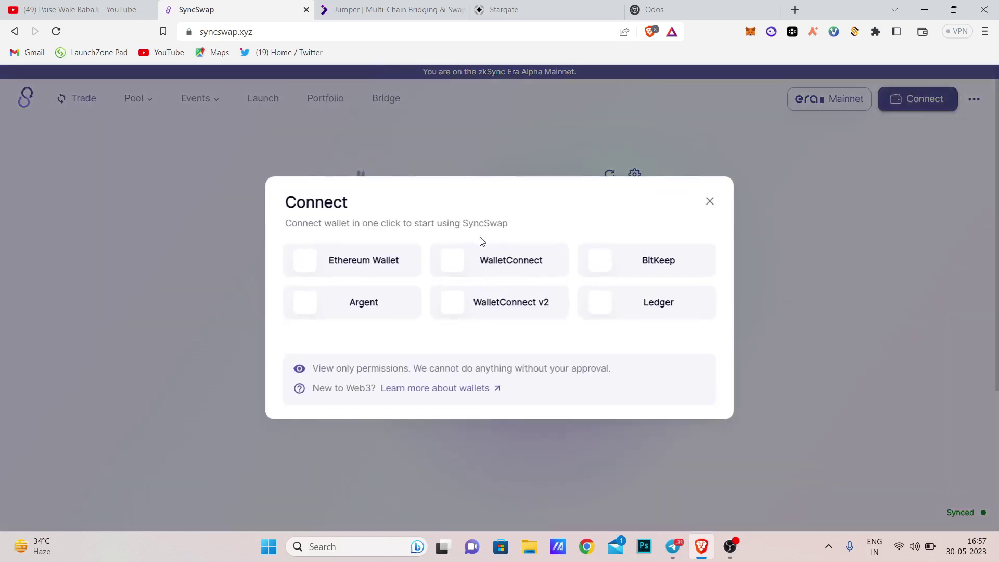
left_click(344, 263)
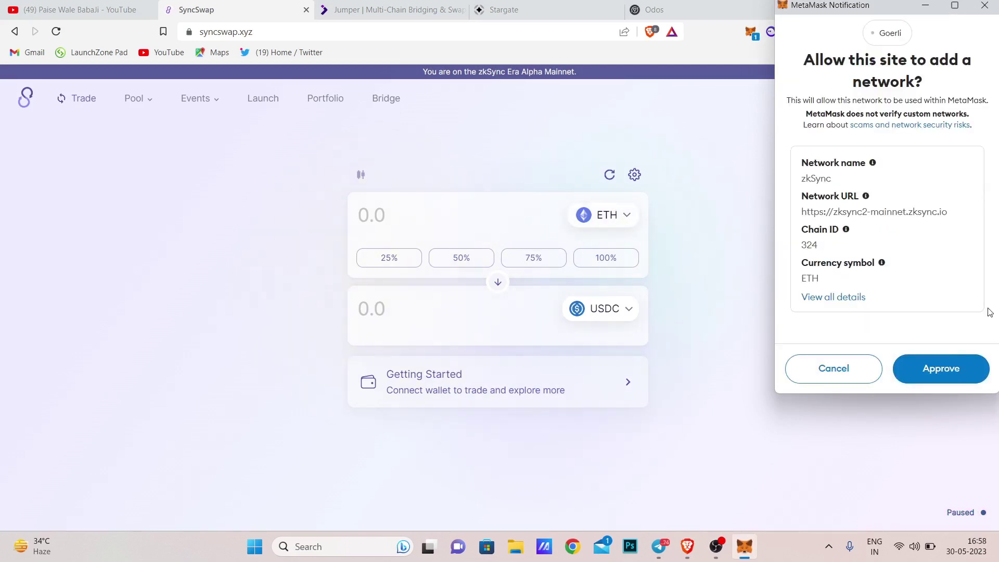
left_click(914, 362)
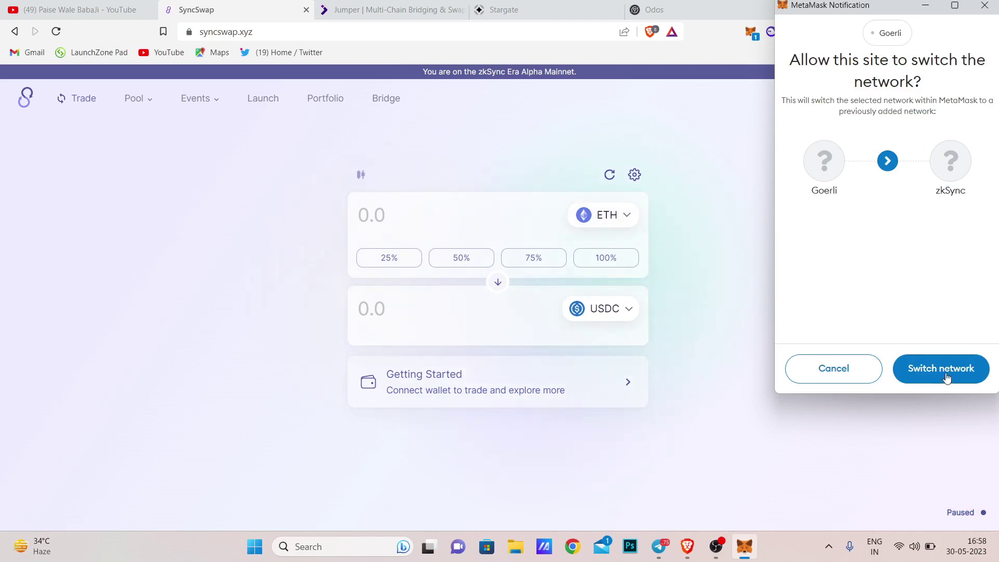
left_click(944, 371)
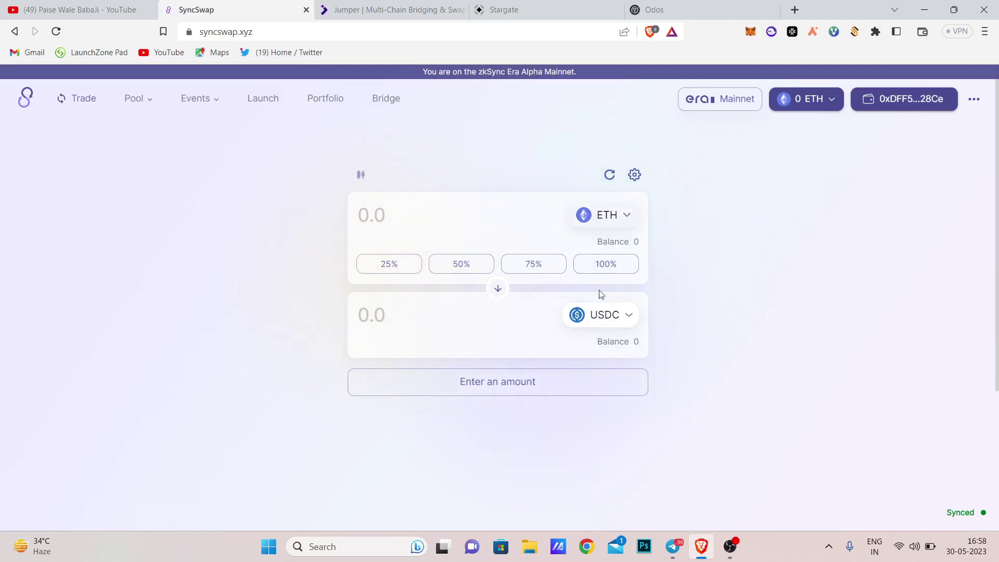
Look through the tokens SyncSwap offers to sell, keeping ETH selected
left_click(603, 214)
scroll(443, 395, "down", 4)
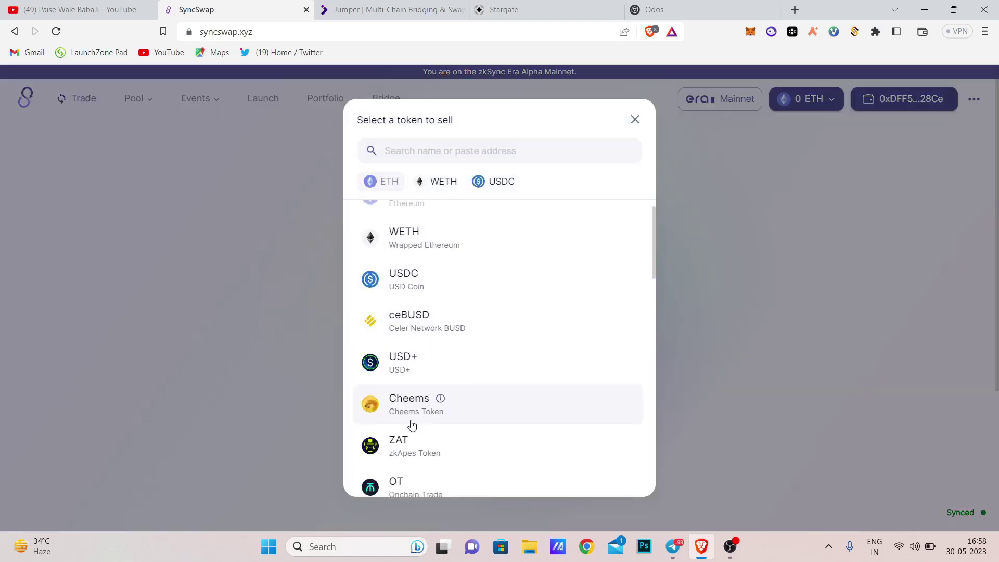
left_click(634, 121)
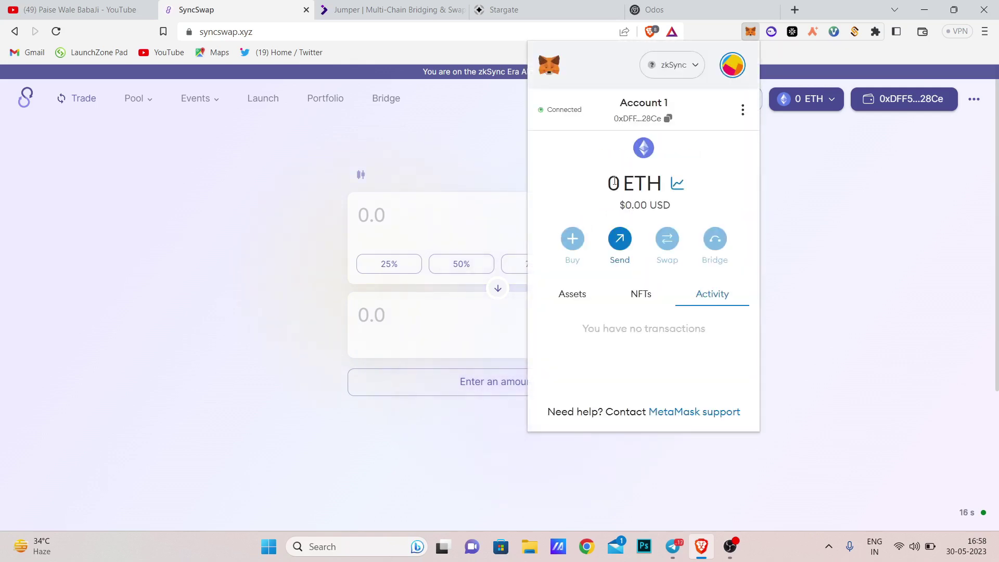
Set the amount of ETH to sell for USDC to 0.1
left_click(524, 140)
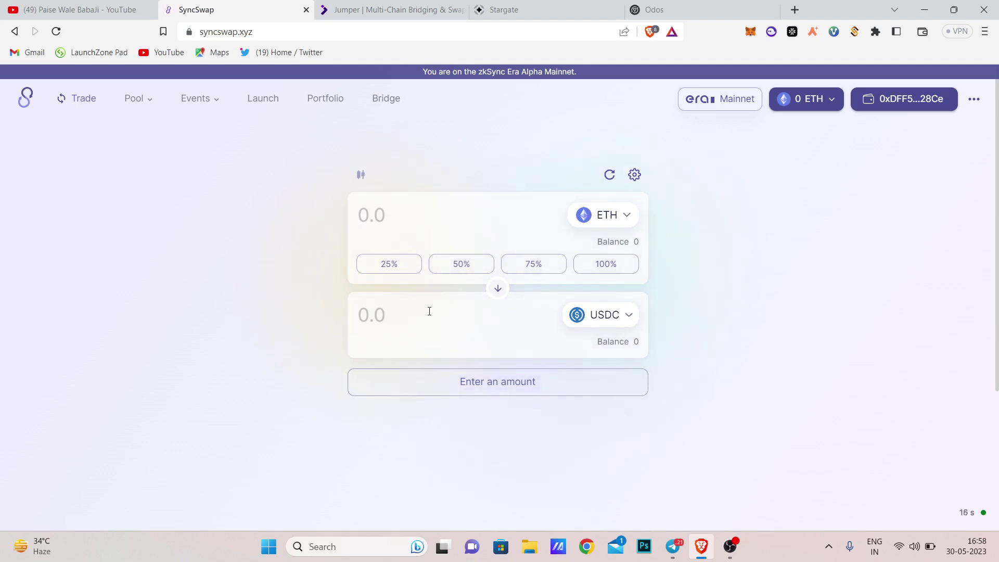
left_click(370, 215)
type("0.1")
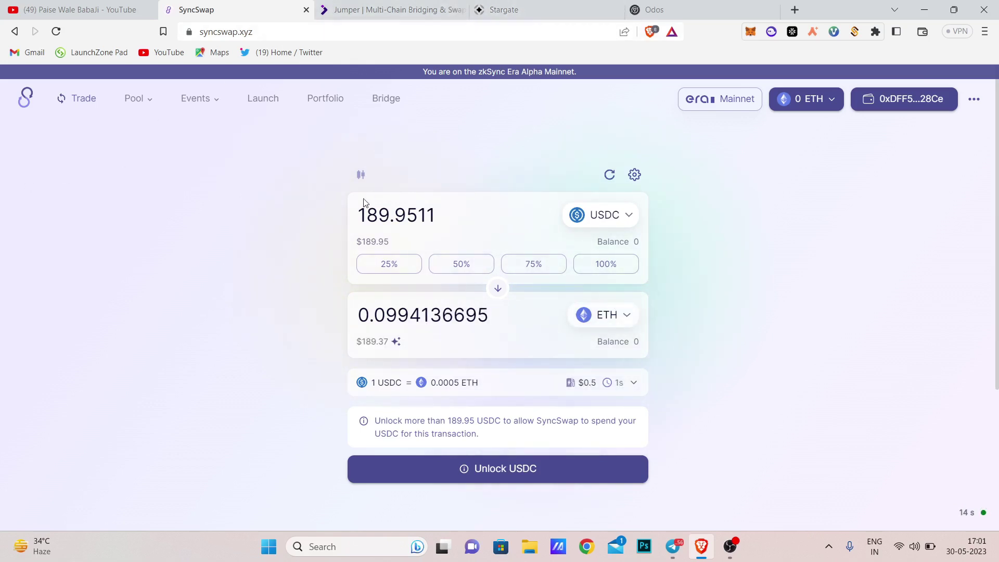
Switch to Telegram, look through the recent posts in the PaiseWaleBabaJi (Official) channel, and return to the browser
left_click(674, 547)
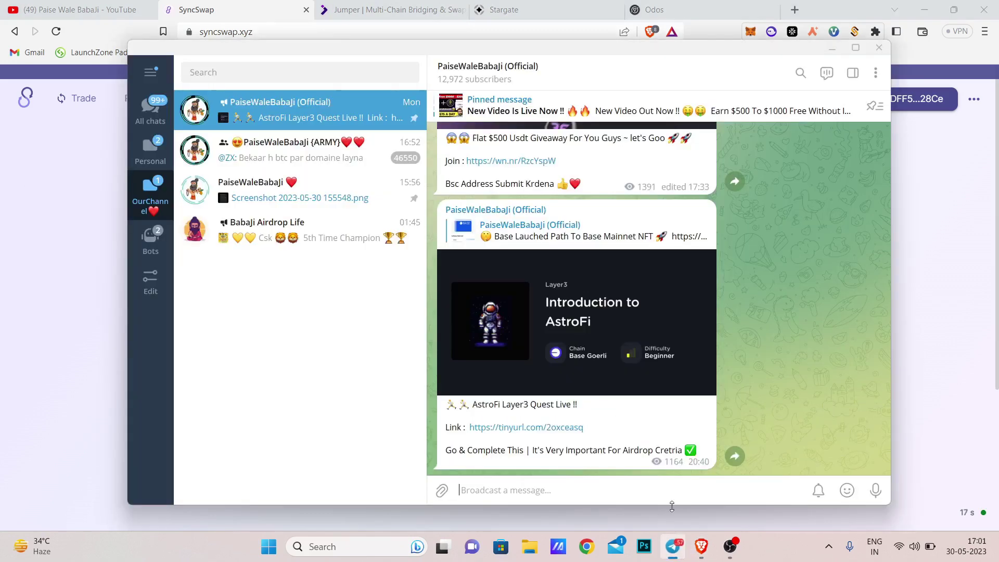
scroll(569, 314, "up", 6)
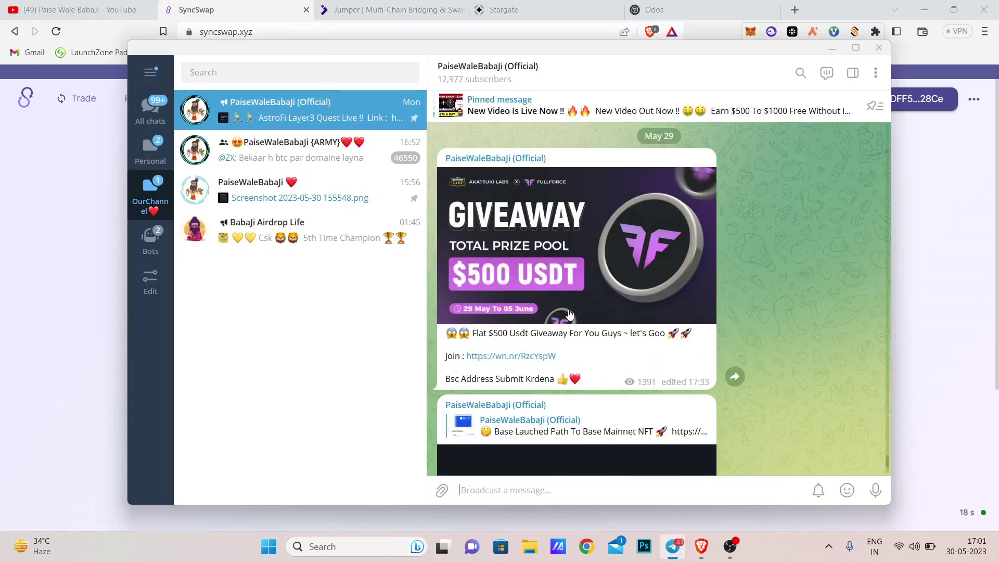
scroll(569, 315, "up", 10)
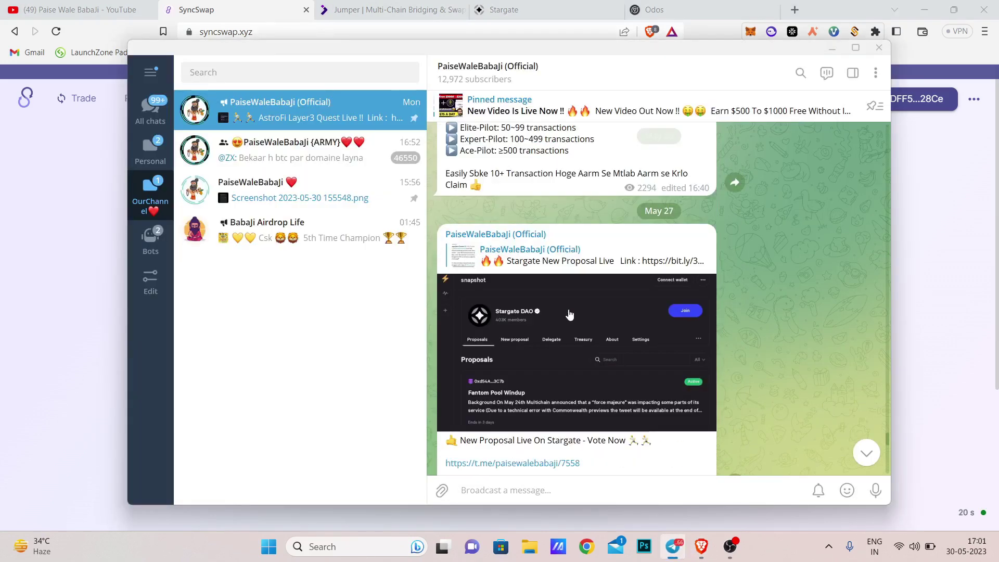
scroll(574, 334, "down", 10)
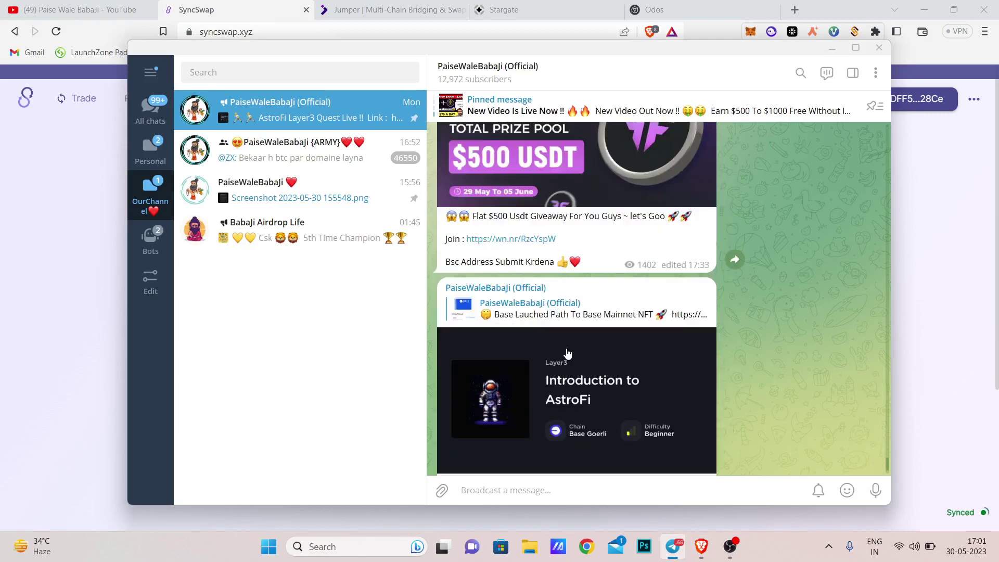
scroll(543, 307, "down", 3)
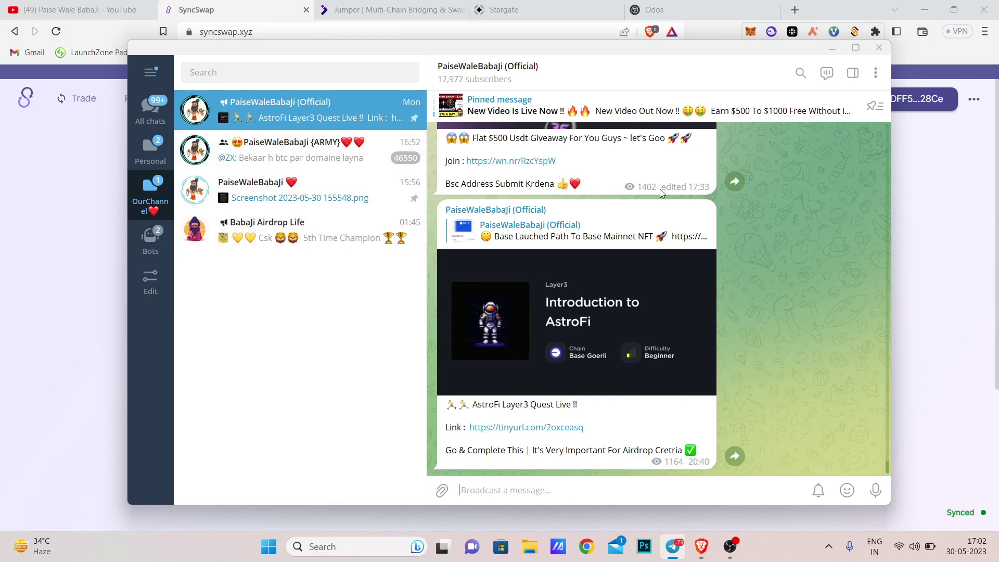
left_click(832, 47)
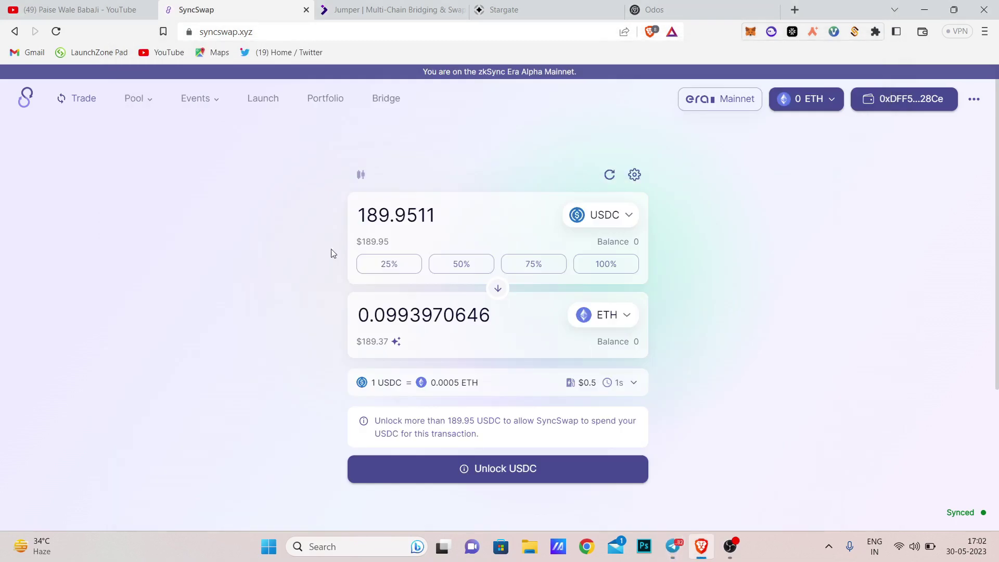
Switch to the Jumper exchange site and connect the MetaMask wallet
left_click(380, 9)
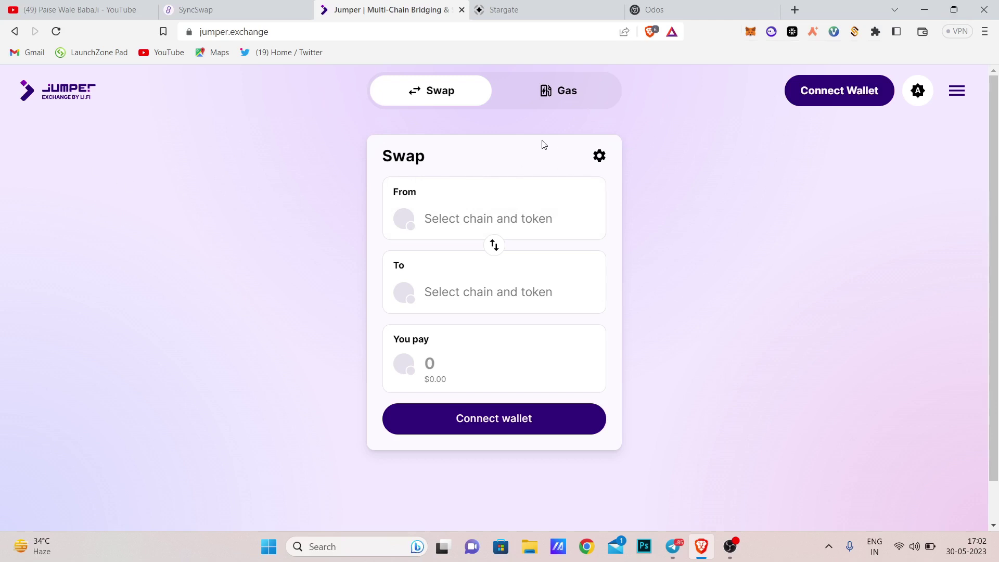
left_click(843, 100)
left_click(852, 172)
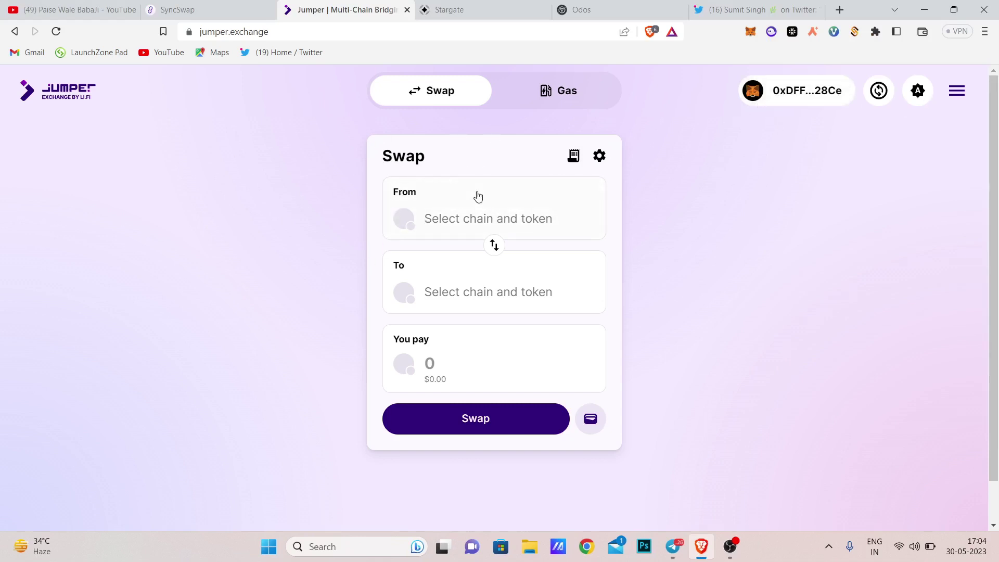
Choose MATIC on the Polygon chain as the token to swap from
left_click(478, 196)
left_click(447, 206)
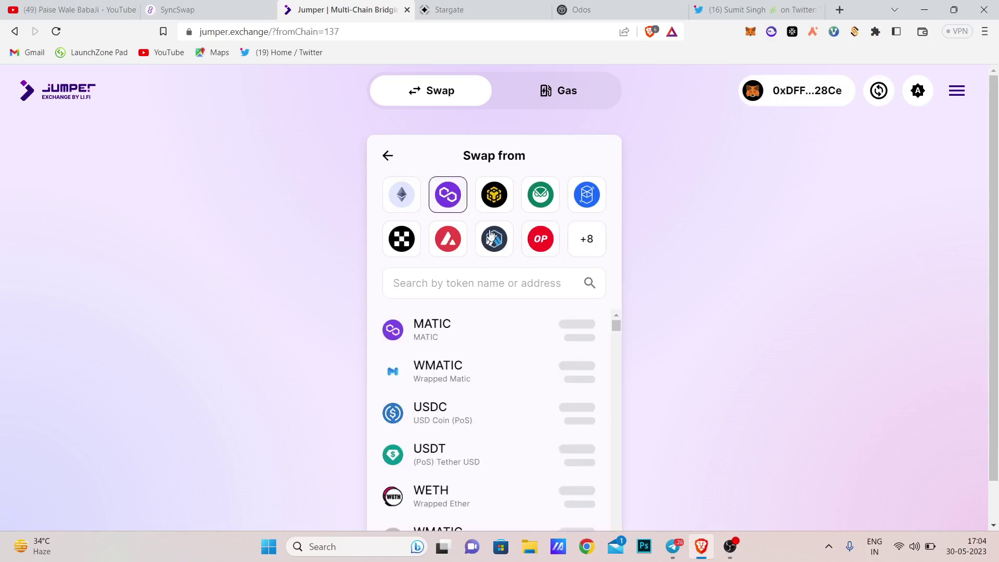
left_click(388, 156)
left_click(447, 226)
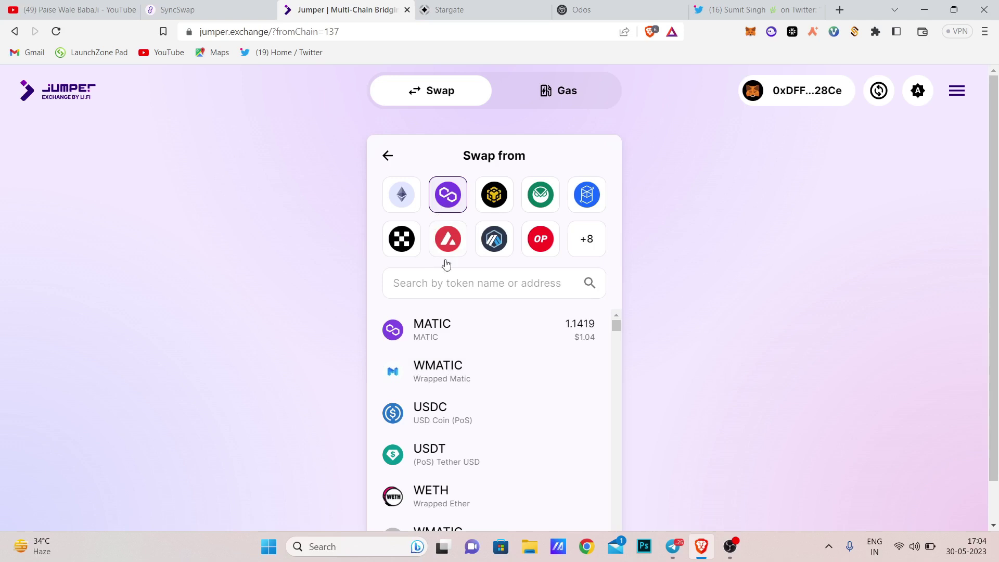
scroll(448, 396, "down", 10)
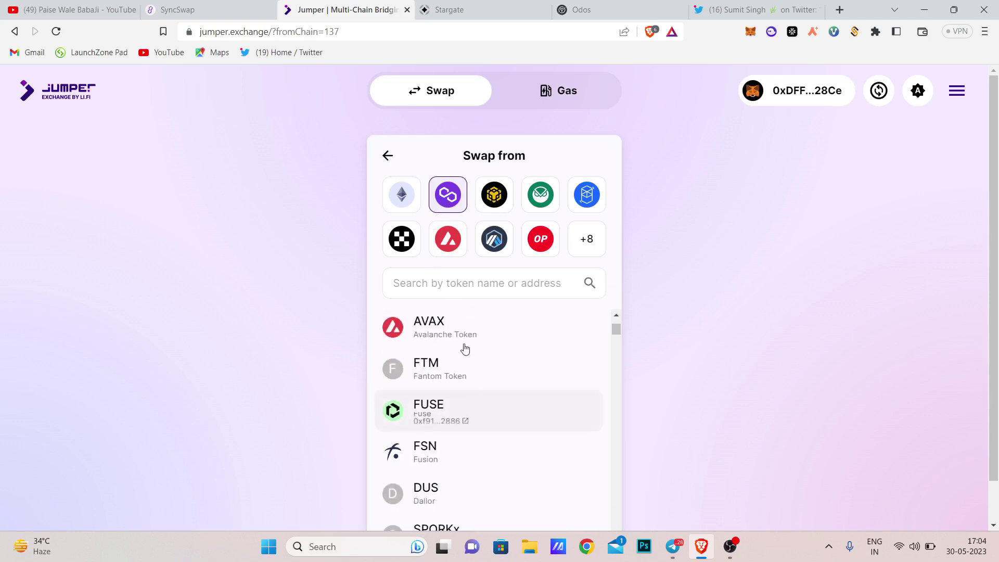
scroll(458, 354, "up", 10)
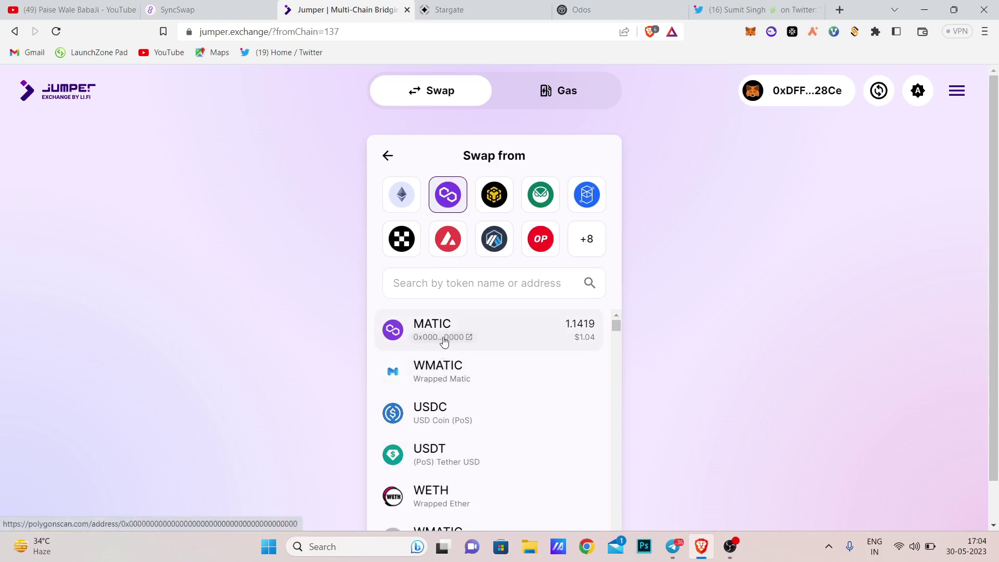
left_click(537, 334)
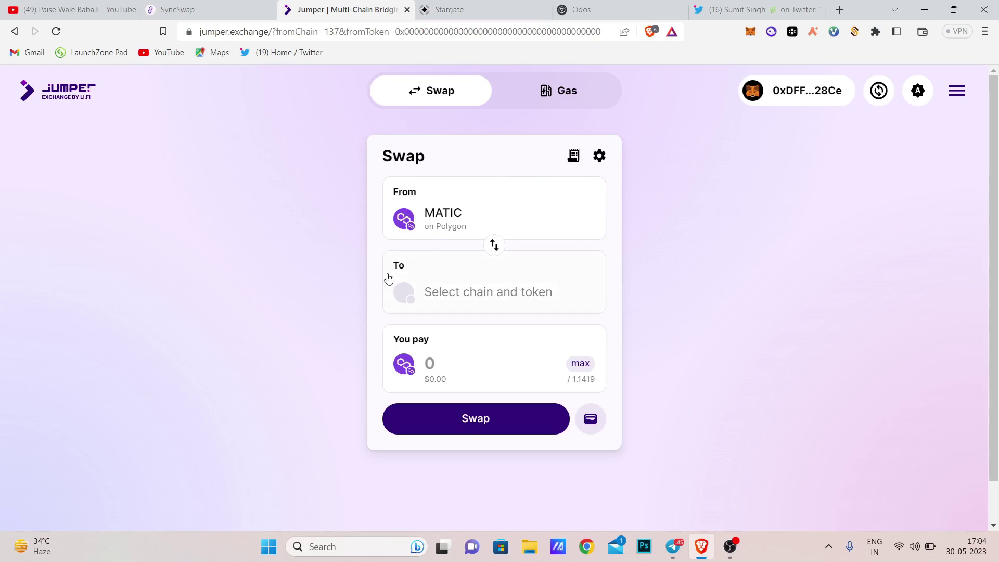
Choose BNB on the BSC chain as the token to swap to
left_click(456, 307)
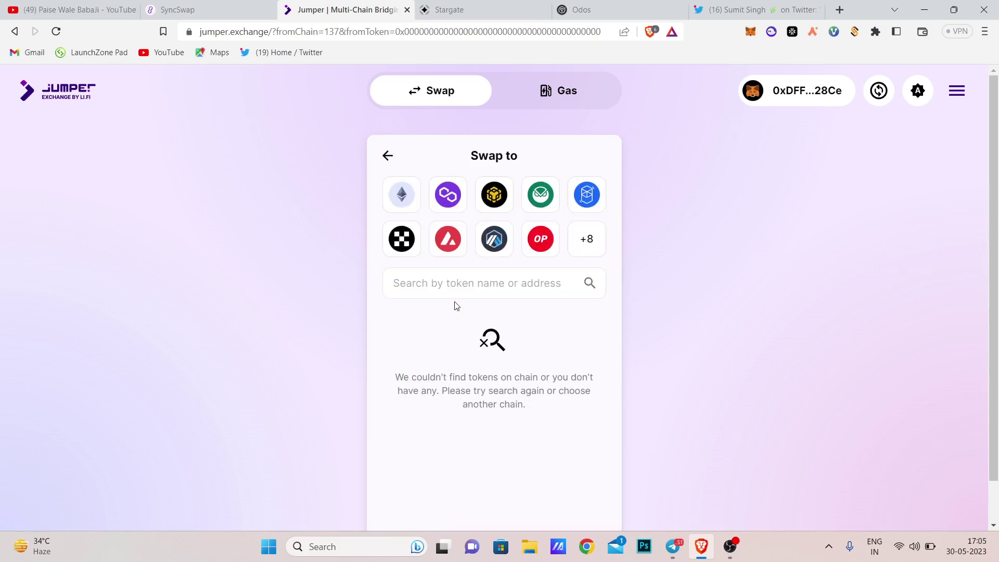
left_click(489, 200)
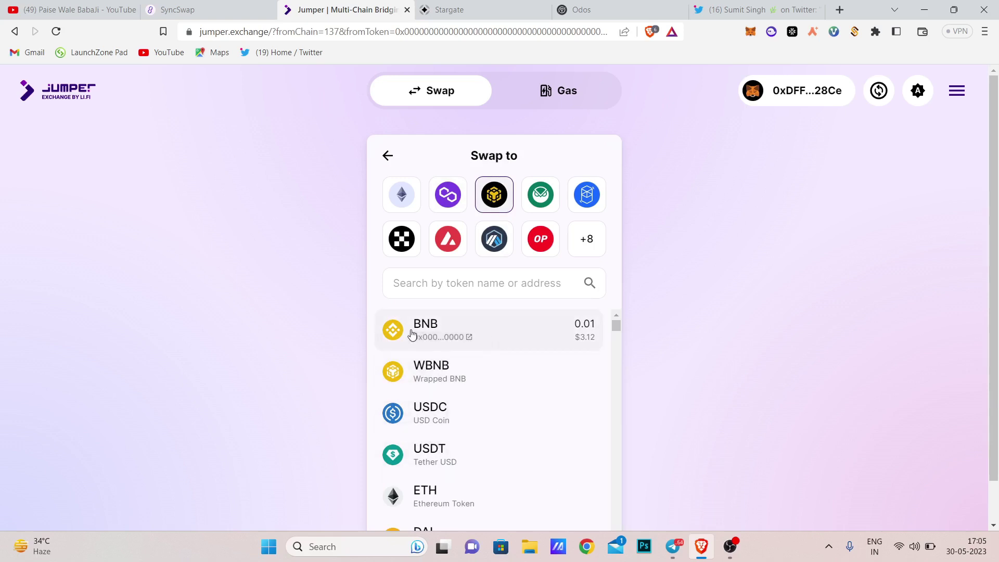
left_click(571, 330)
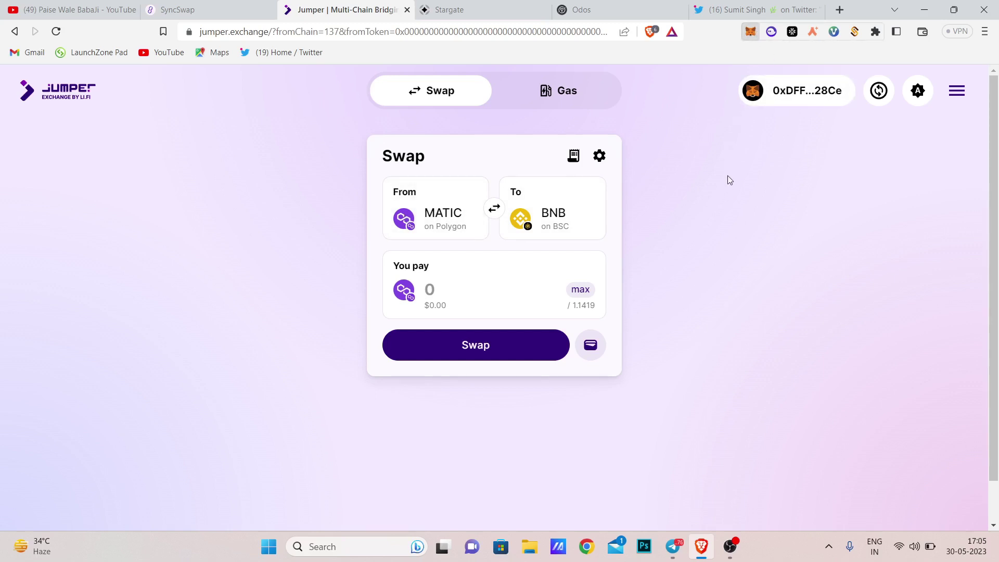
Switch the MetaMask wallet's network to Polygon Mainnet
key("alt+shift+m")
left_click(690, 65)
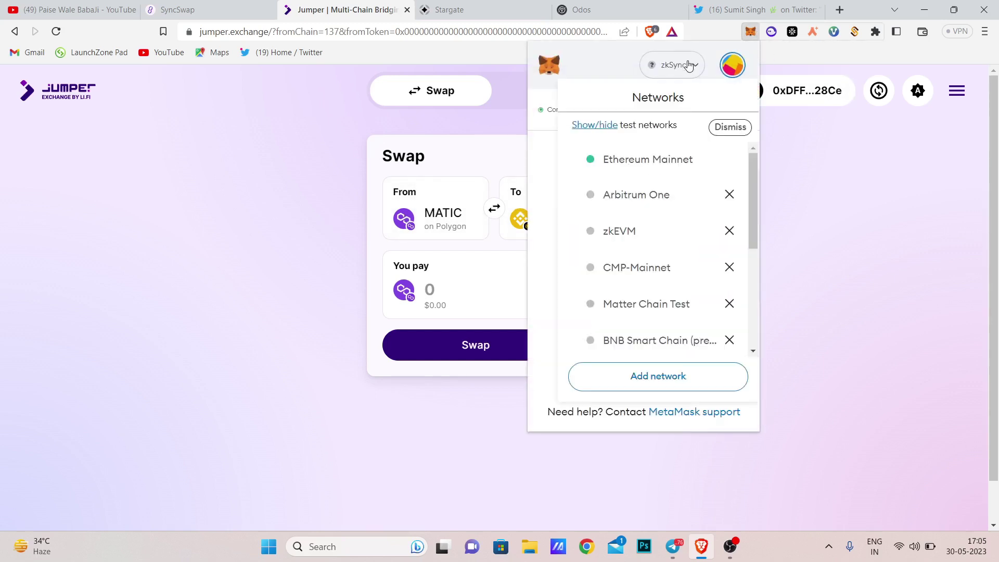
scroll(639, 297, "down", 3)
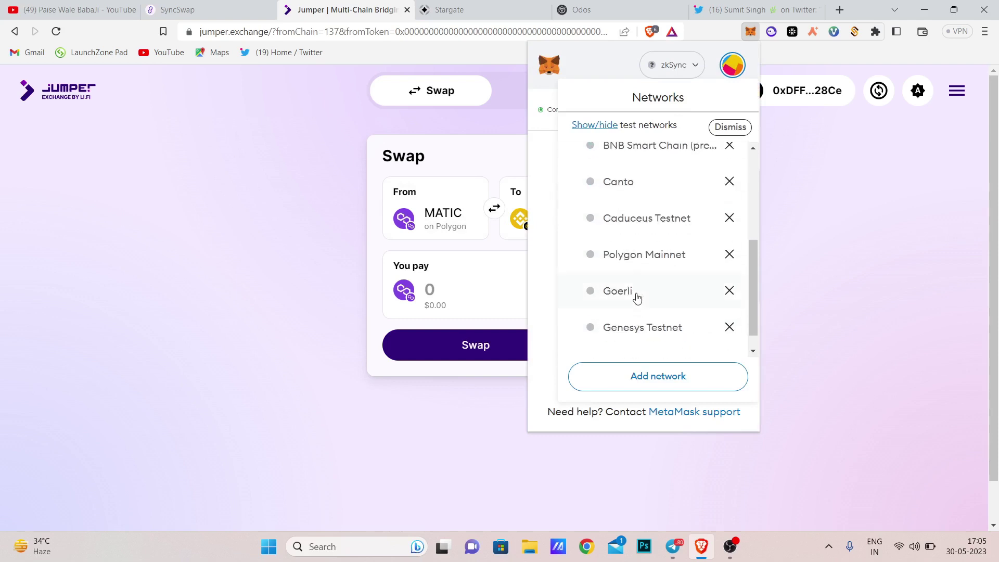
scroll(632, 294, "down", 1)
scroll(629, 286, "up", 4)
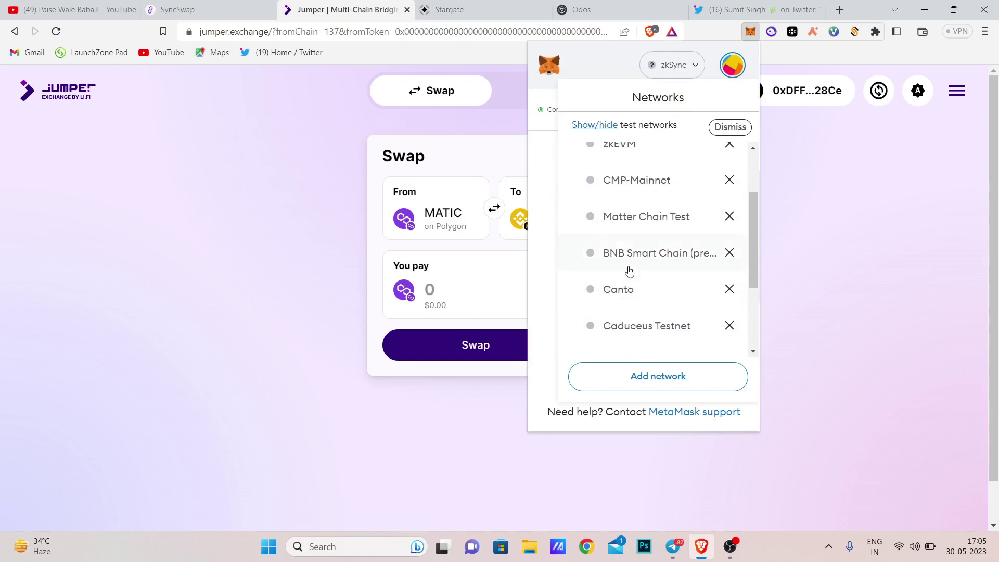
scroll(629, 271, "up", 3)
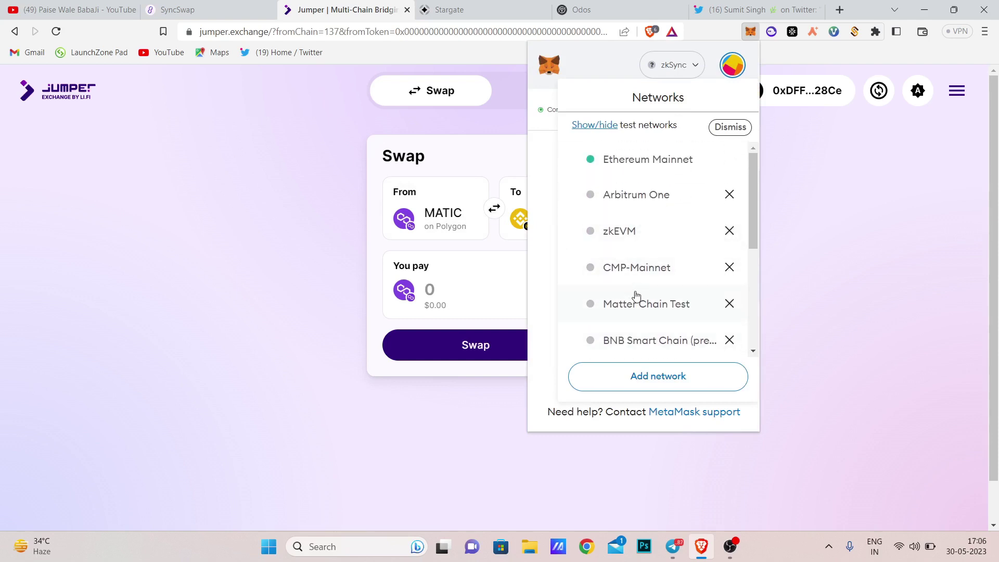
left_click(637, 295)
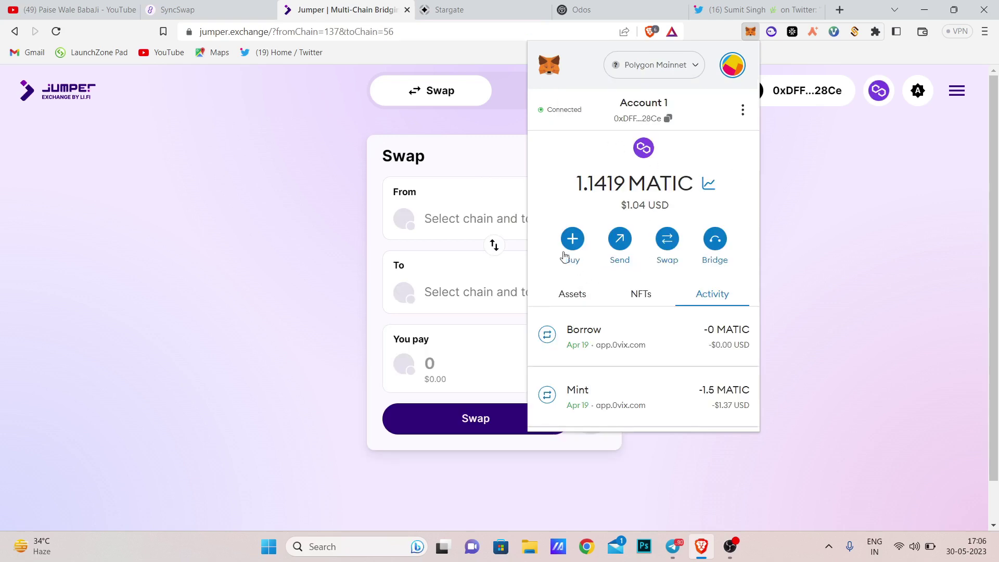